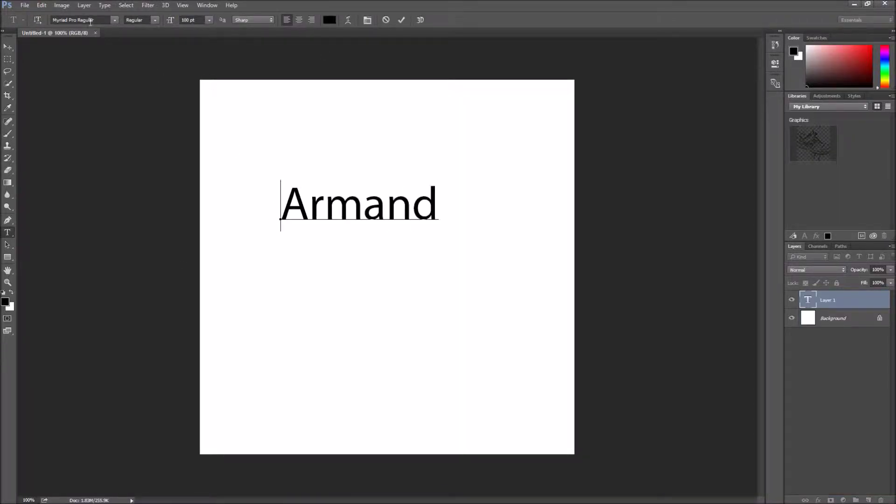
Move the ARMANDO title to the top centre and give it an inner shadow layer style.
{"action": "left_click_drag", "start_coordinate": [463, 220], "coordinate": [427, 154]}
{"action": "right_click", "coordinate": [834, 300]}
{"action": "left_click", "coordinate": [626, 93]}
{"action": "left_click", "coordinate": [290, 191]}
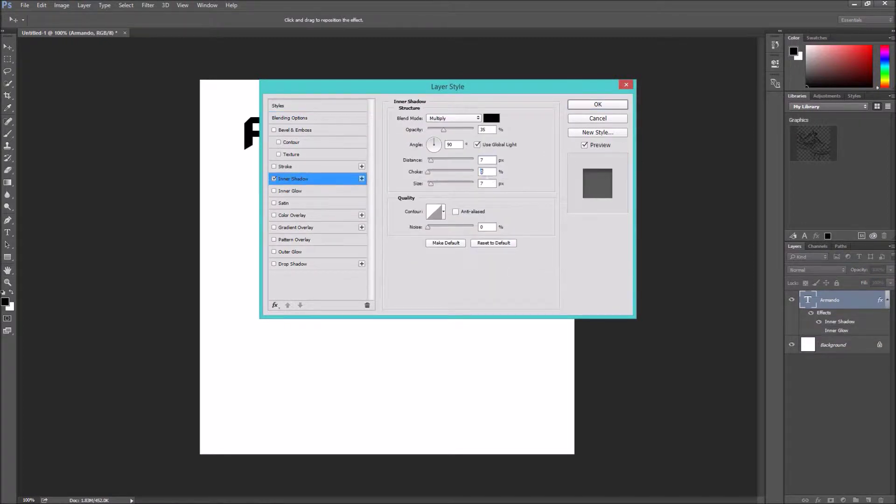
{"action": "key", "text": "Return"}
{"action": "double_click", "coordinate": [398, 117]}
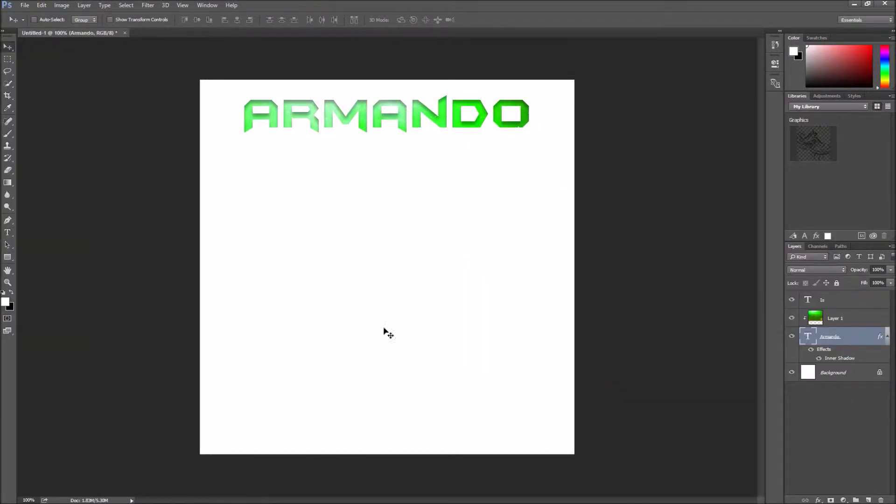
Duplicate the ARMANDO text layer together with its green gradient layer.
{"action": "right_click", "coordinate": [840, 325]}
{"action": "left_click", "coordinate": [841, 336]}
{"action": "right_click", "coordinate": [840, 336]}
{"action": "left_click", "coordinate": [841, 318], "text": "shift"}
{"action": "right_click", "coordinate": [841, 318]}
{"action": "left_click", "coordinate": [747, 124]}
{"action": "key", "text": "Return"}
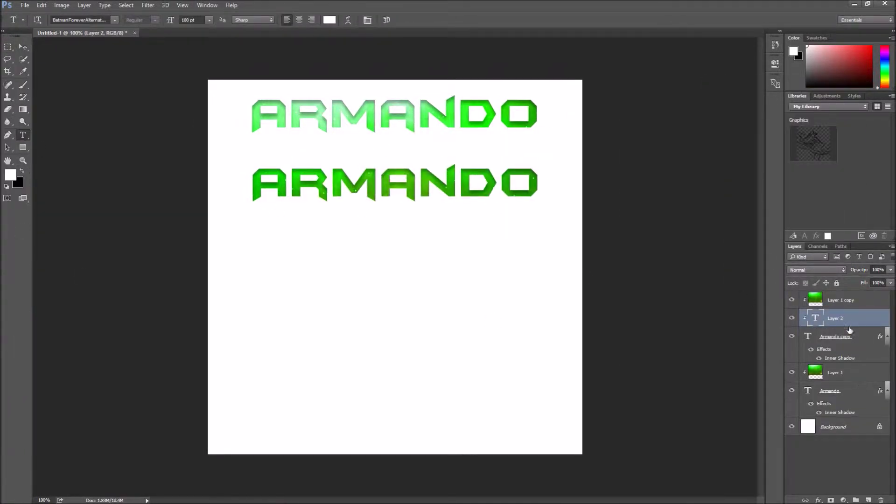
Retype the copy as 'Is' and clip the green gradient onto it.
{"action": "double_click", "coordinate": [808, 336]}
{"action": "type", "text": "Is"}
{"action": "key", "text": "ctrl+Return"}
{"action": "key", "text": "v"}
{"action": "left_click_drag", "start_coordinate": [279, 172], "coordinate": [389, 183]}
{"action": "right_click", "coordinate": [850, 315]}
{"action": "left_click", "coordinate": [455, 198]}
{"action": "left_click_drag", "start_coordinate": [851, 353], "coordinate": [859, 299]}
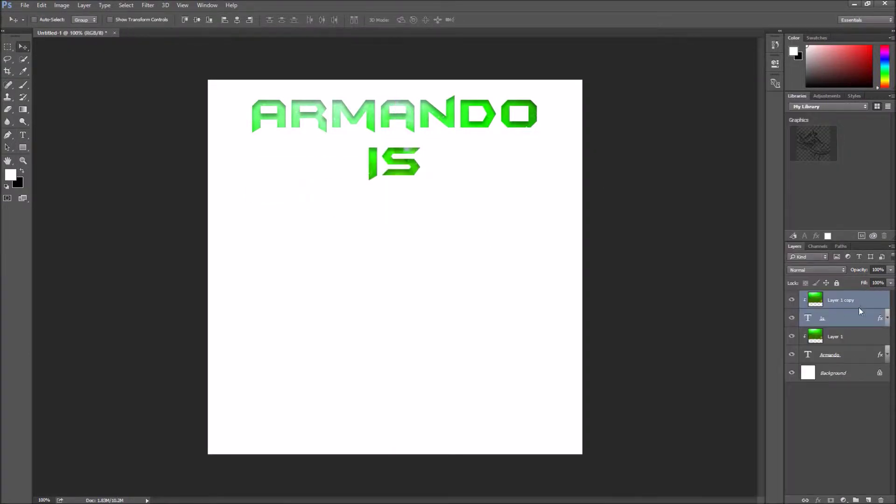
Retype another copy as 'Back', centre it below IS, and merge all title layers.
{"action": "type", "text": "Back"}
{"action": "key", "text": "ctrl+Return"}
{"action": "key", "text": "v"}
{"action": "left_click_drag", "start_coordinate": [458, 222], "coordinate": [409, 219]}
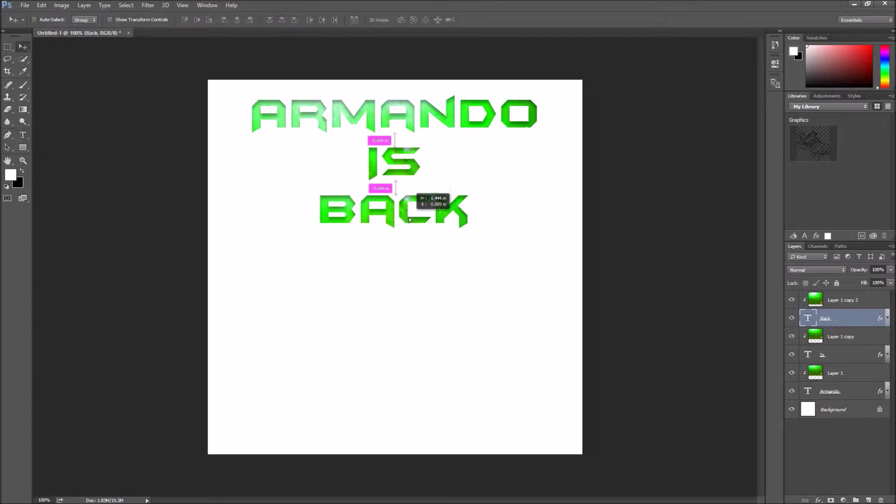
{"action": "left_click", "coordinate": [835, 391], "text": "shift"}
{"action": "right_click", "coordinate": [843, 391]}
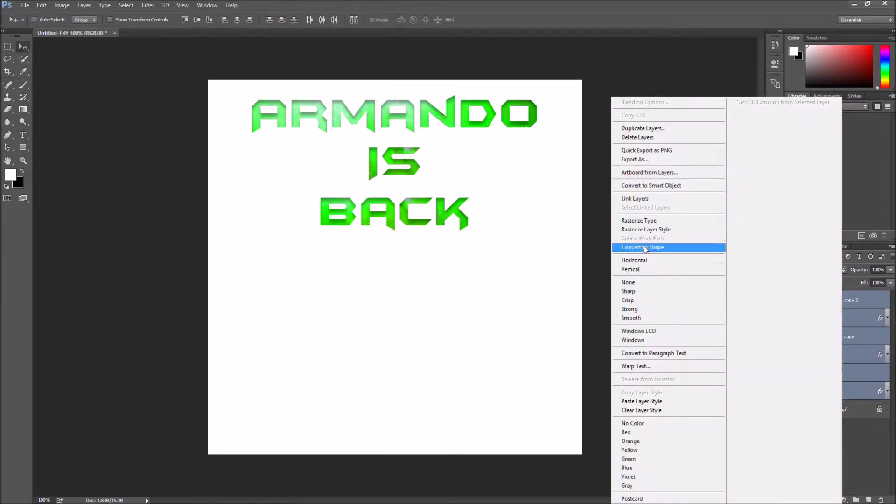
{"action": "left_click", "coordinate": [757, 306]}
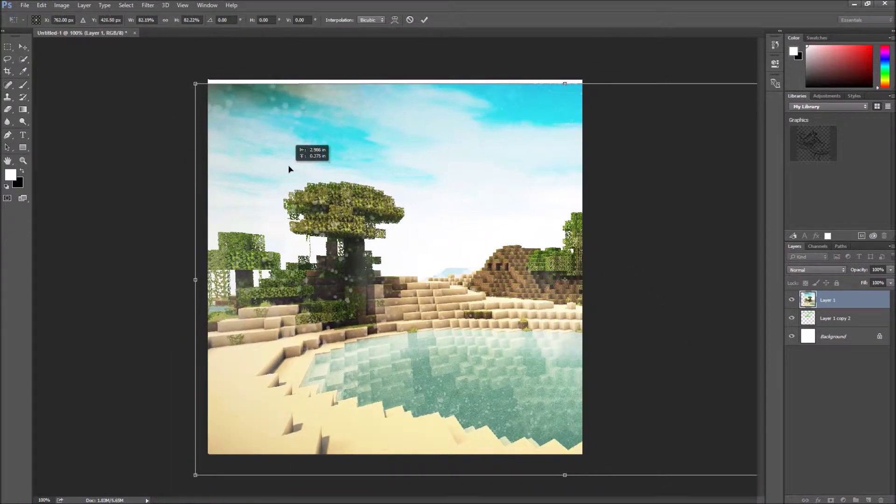
Scale the pasted Minecraft landscape to cover the whole canvas and commit it.
{"action": "left_click_drag", "start_coordinate": [288, 170], "coordinate": [448, 374]}
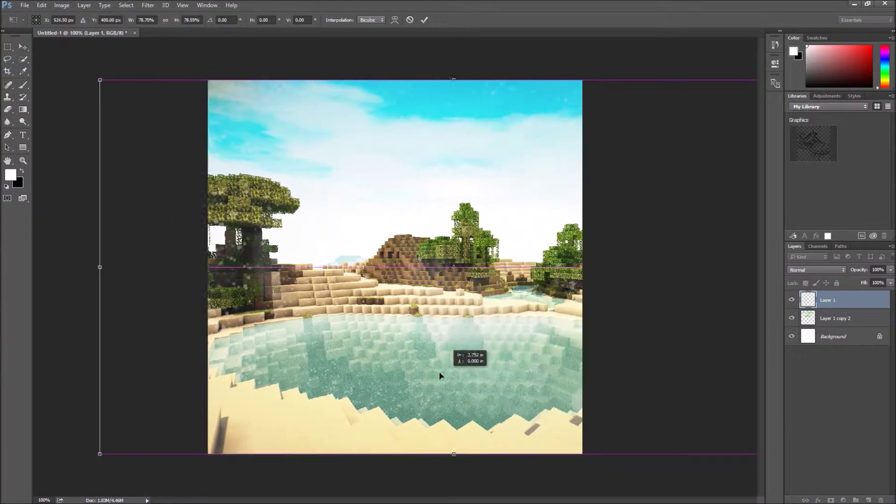
{"action": "left_click", "coordinate": [23, 112]}
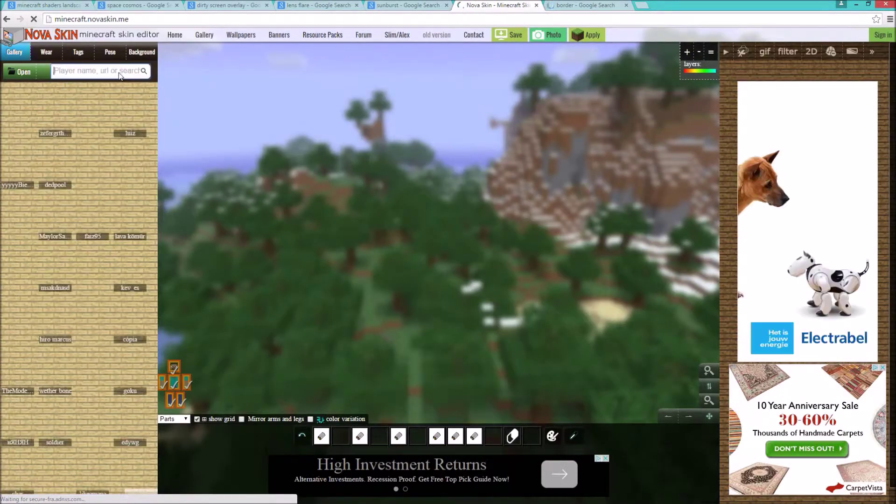
{"action": "type", "text": "ArmandolisB"}
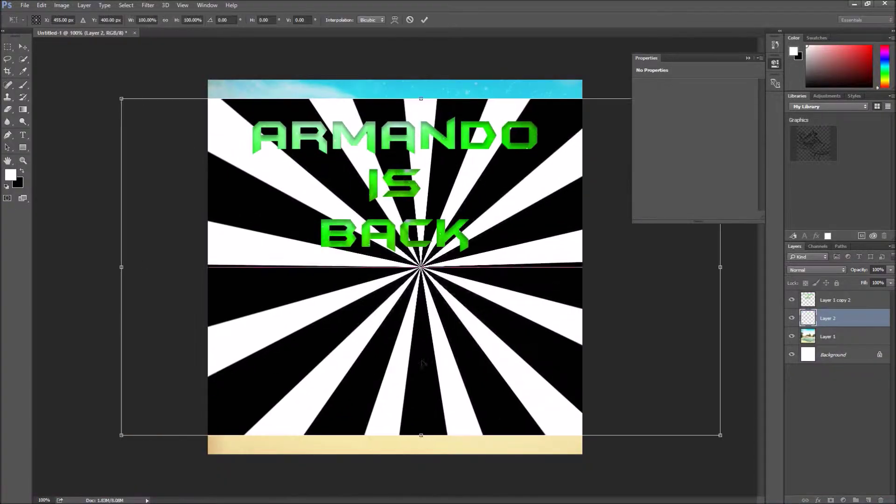
Stretch the black-and-white sunburst vertically to fill the canvas, then erase parts of it.
{"action": "left_click_drag", "start_coordinate": [422, 435], "coordinate": [421, 453]}
{"action": "left_click_drag", "start_coordinate": [421, 99], "coordinate": [421, 79]}
{"action": "key", "text": "Return"}
{"action": "key", "text": "e"}
{"action": "left_click", "coordinate": [42, 20]}
{"action": "key", "text": "Return"}
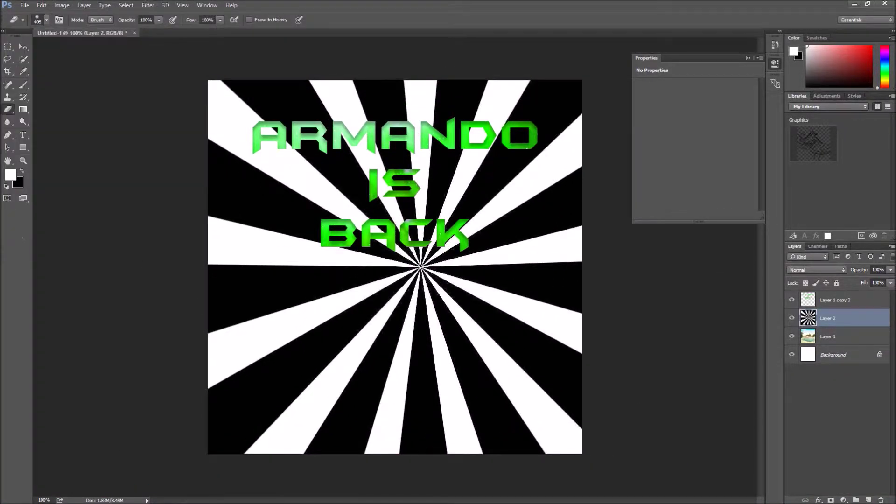
{"action": "left_click_drag", "start_coordinate": [219, 88], "coordinate": [243, 89]}
Set the sunburst layer to Screen blending and try a Hue/Saturation adjustment.
{"action": "right_click", "coordinate": [831, 317]}
{"action": "key", "text": "v"}
{"action": "left_click", "coordinate": [817, 270]}
{"action": "left_click", "coordinate": [814, 333]}
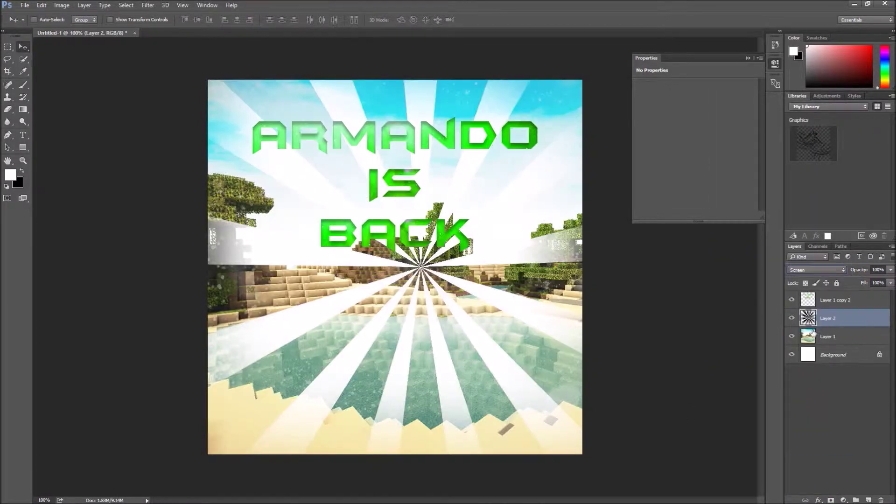
{"action": "key", "text": "ctrl+u"}
{"action": "key", "text": "Return"}
Add a cyan Color Overlay with Lighten blending to the sunburst layer.
{"action": "right_click", "coordinate": [835, 318]}
{"action": "left_click", "coordinate": [766, 87]}
{"action": "left_click", "coordinate": [284, 307]}
{"action": "left_click_drag", "start_coordinate": [440, 178], "coordinate": [398, 263]}
{"action": "left_click", "coordinate": [403, 295]}
{"action": "left_click", "coordinate": [397, 370]}
{"action": "left_click", "coordinate": [441, 294]}
{"action": "left_click", "coordinate": [458, 190]}
{"action": "key", "text": "Return"}
{"action": "left_click", "coordinate": [547, 281]}
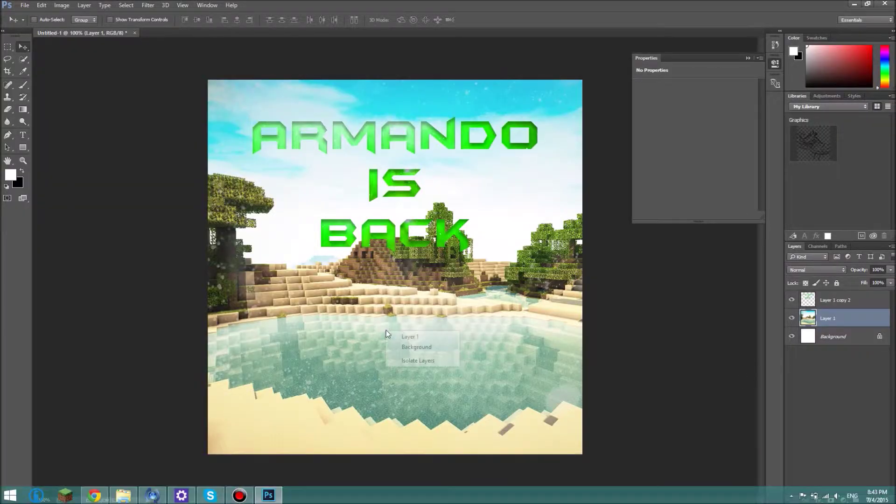
Create a new empty layer and paste the copied yellow sunburst image into it.
{"action": "left_click", "coordinate": [868, 500]}
{"action": "right_click", "coordinate": [836, 320]}
{"action": "left_click", "coordinate": [835, 323]}
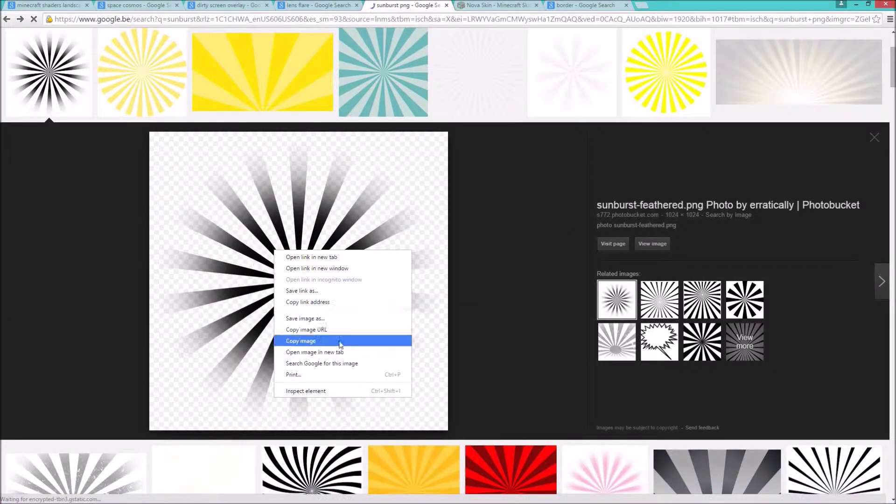
{"action": "left_click", "coordinate": [340, 341]}
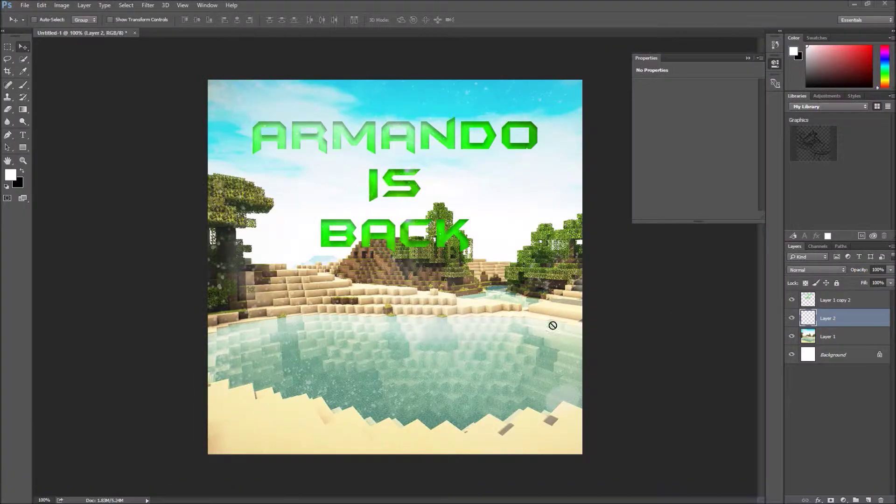
{"action": "left_click", "coordinate": [25, 5]}
{"action": "left_click", "coordinate": [191, 94]}
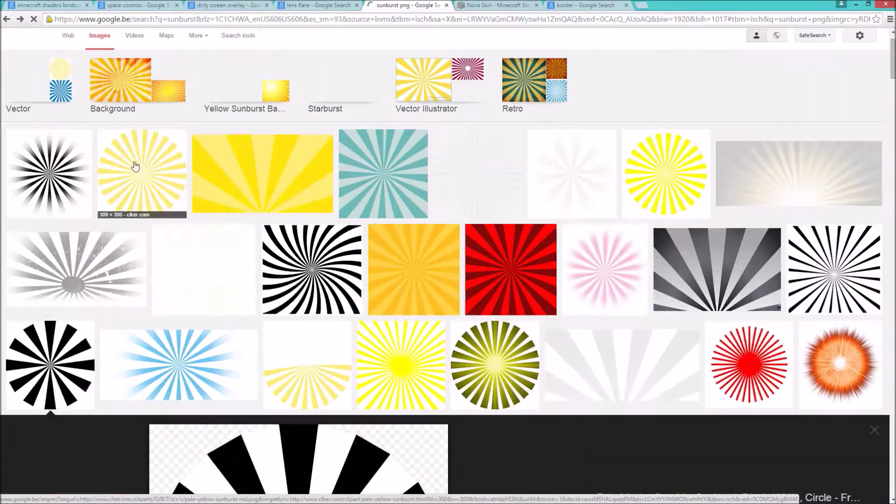
{"action": "left_click", "coordinate": [135, 166]}
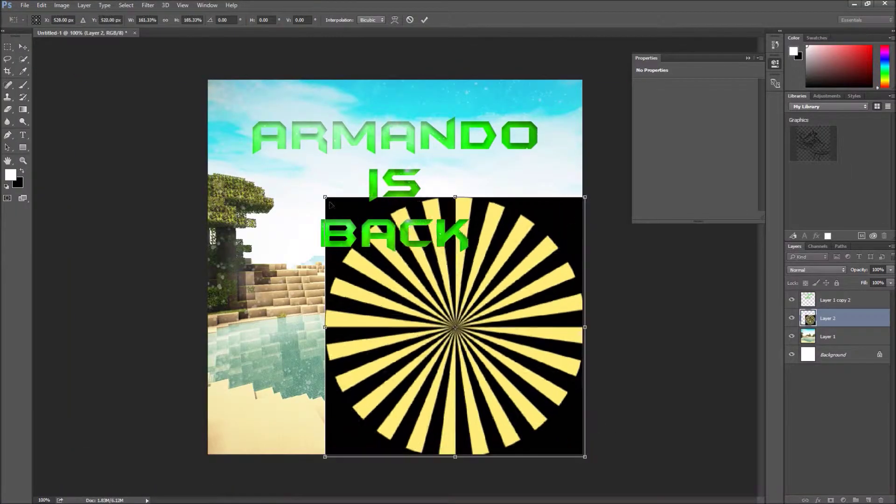
Set the sunburst layer to Lighten with 80% fill and resize it over the canvas.
{"action": "left_click", "coordinate": [817, 270]}
{"action": "left_click", "coordinate": [813, 350]}
{"action": "left_click", "coordinate": [878, 283]}
{"action": "type", "text": "80"}
{"action": "key", "text": "Return"}
{"action": "key", "text": "ctrl+t"}
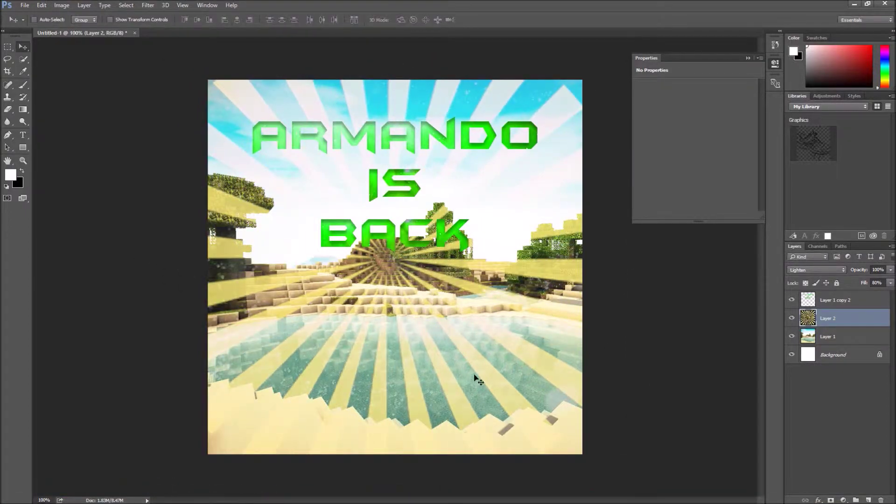
{"action": "scroll", "coordinate": [461, 358], "scroll_direction": "down", "scroll_amount": 2}
{"action": "key", "text": "ctrl+t"}
{"action": "key", "text": "Return"}
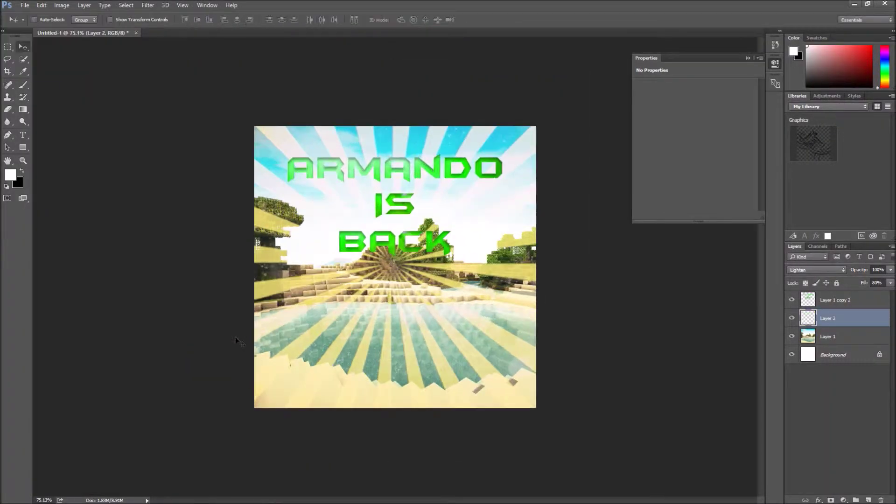
{"action": "key", "text": "ctrl+1"}
Give the sunburst layer a cyan Color Overlay style.
{"action": "right_click", "coordinate": [777, 88]}
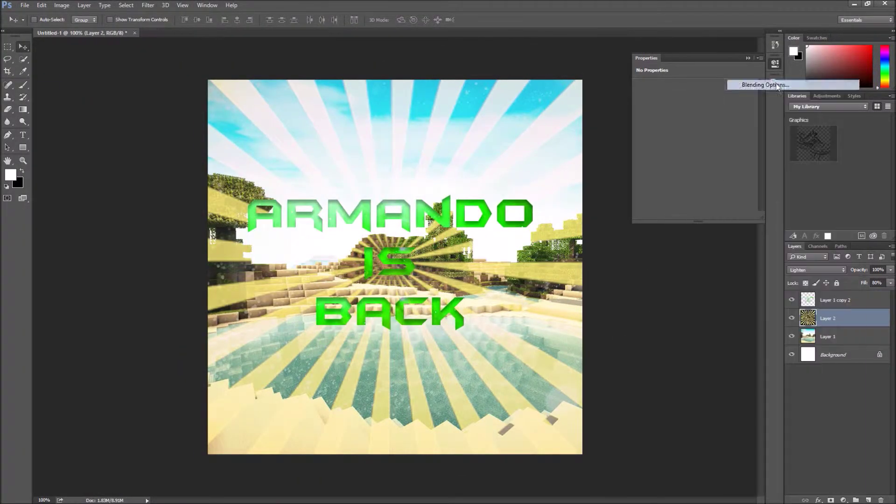
{"action": "left_click", "coordinate": [766, 85]}
{"action": "left_click", "coordinate": [241, 392]}
{"action": "left_click", "coordinate": [440, 294]}
{"action": "left_click", "coordinate": [530, 124]}
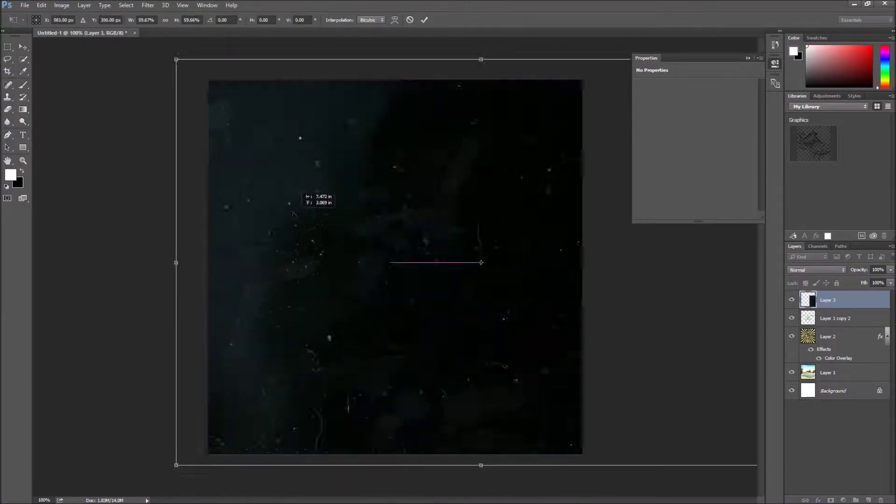
Commit the resized dust overlay, hide the dust and sunburst layers, and select the title copy.
{"action": "key", "text": "Return"}
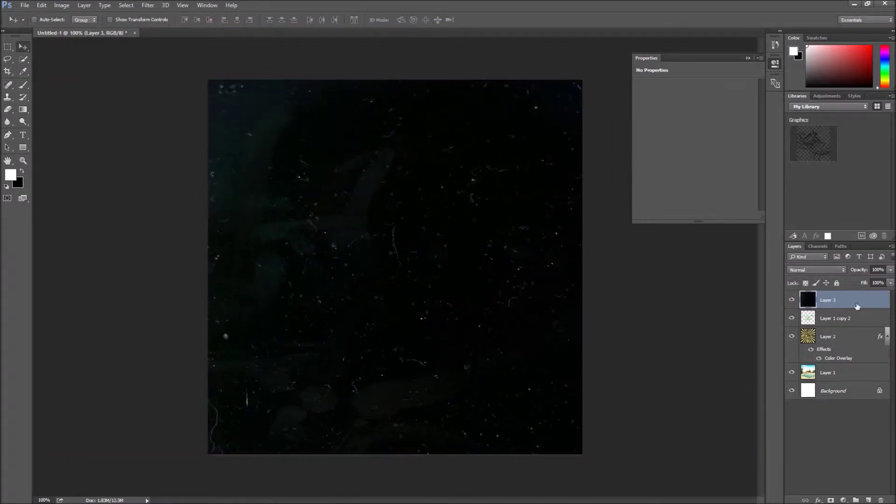
{"action": "left_click", "coordinate": [792, 300]}
{"action": "left_click", "coordinate": [836, 319]}
{"action": "left_click", "coordinate": [792, 336]}
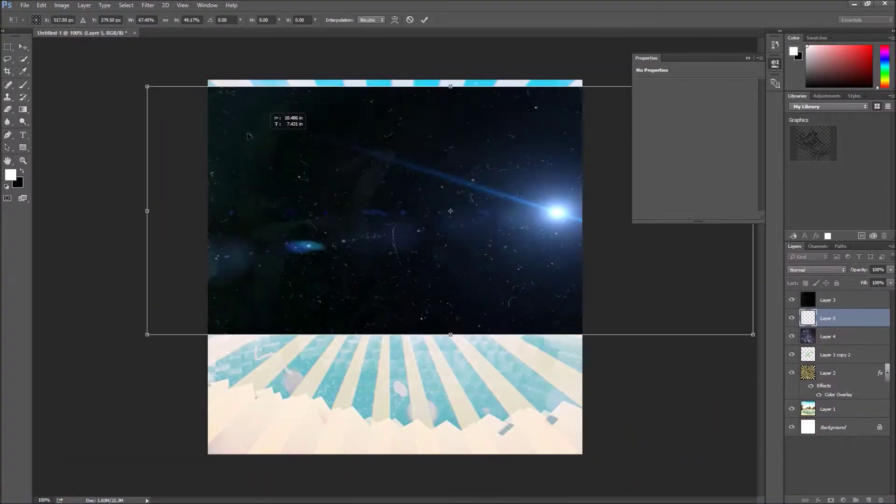
Set the lens-flare layer to Screen, shift it up-left, and lighten the rays with Hue/Saturation.
{"action": "left_click", "coordinate": [817, 270]}
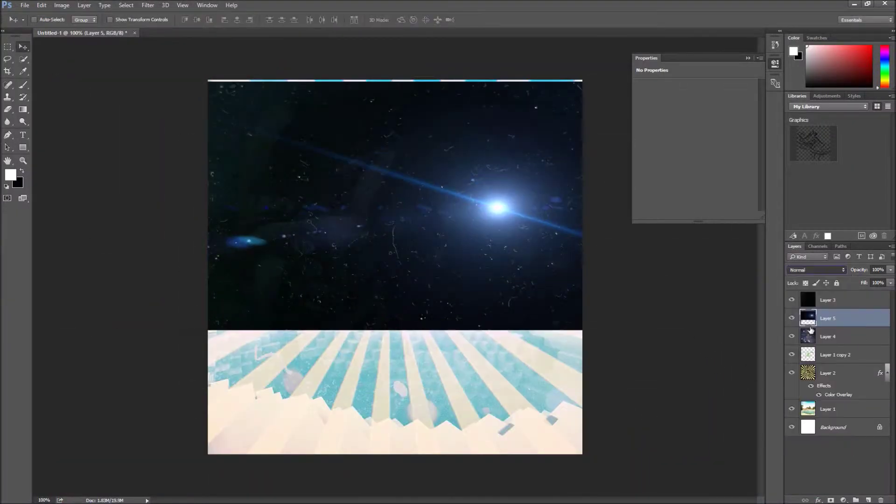
{"action": "left_click", "coordinate": [812, 333]}
{"action": "left_click_drag", "start_coordinate": [532, 286], "coordinate": [497, 279]}
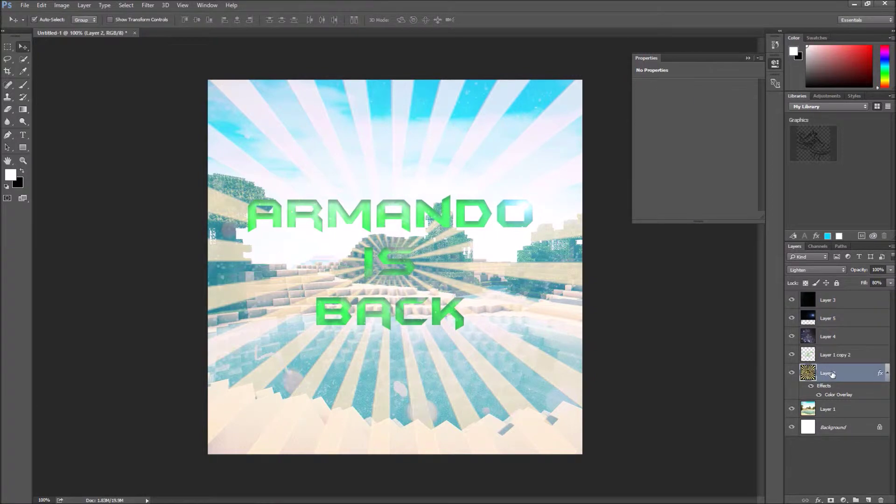
{"action": "key", "text": "ctrl+u"}
{"action": "left_click_drag", "start_coordinate": [546, 306], "coordinate": [574, 306]}
{"action": "key", "text": "Return"}
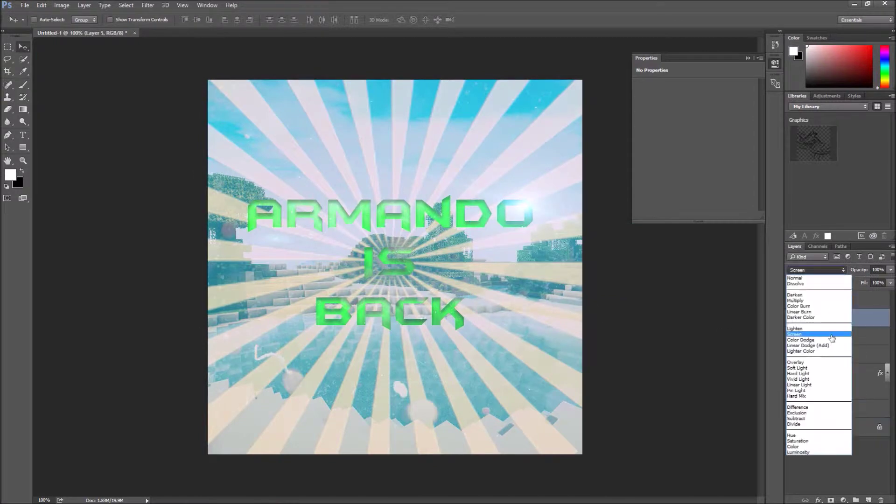
Close the blend mode list without changing the layer's blending.
{"action": "left_click", "coordinate": [832, 335]}
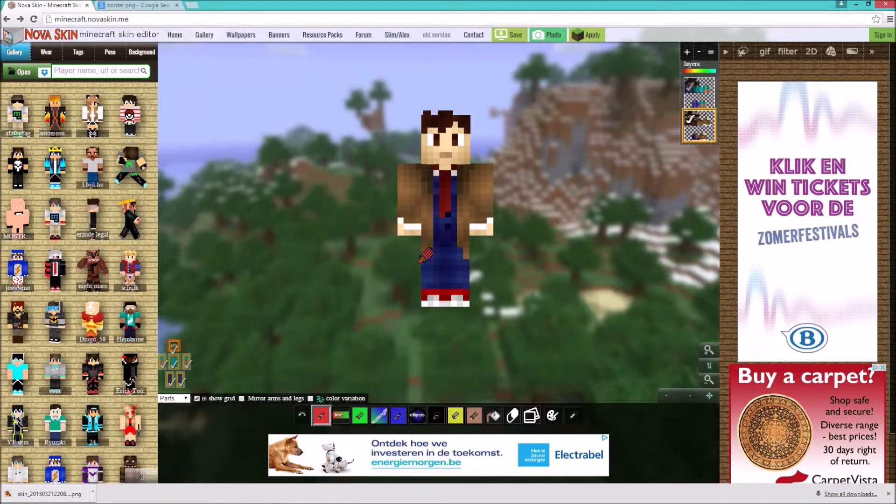
Load the brown-coat character skin in Nova Skin ready for posing.
{"action": "left_click", "coordinate": [110, 52]}
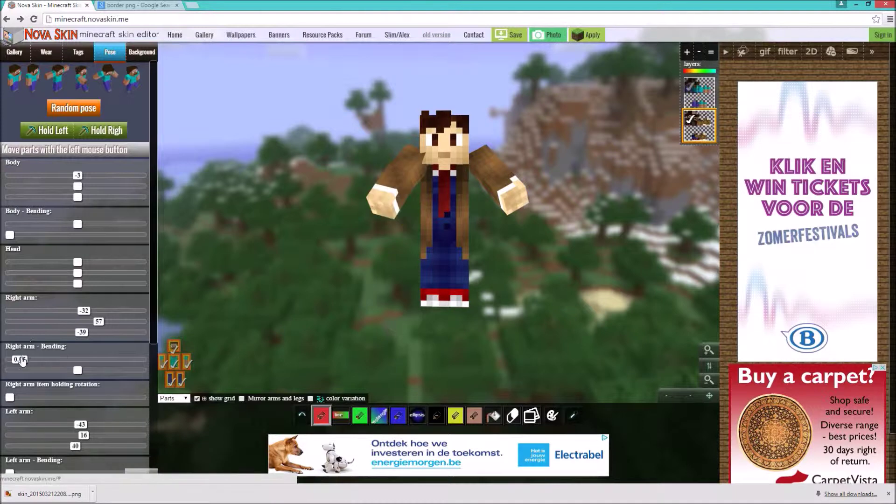
Adjust the Pose panel arm sliders so both of the character's arms lift outward.
{"action": "scroll", "coordinate": [124, 229], "scroll_direction": "down", "scroll_amount": 4}
{"action": "scroll", "coordinate": [125, 228], "scroll_direction": "down", "scroll_amount": 1}
{"action": "scroll", "coordinate": [93, 316], "scroll_direction": "up", "scroll_amount": 5}
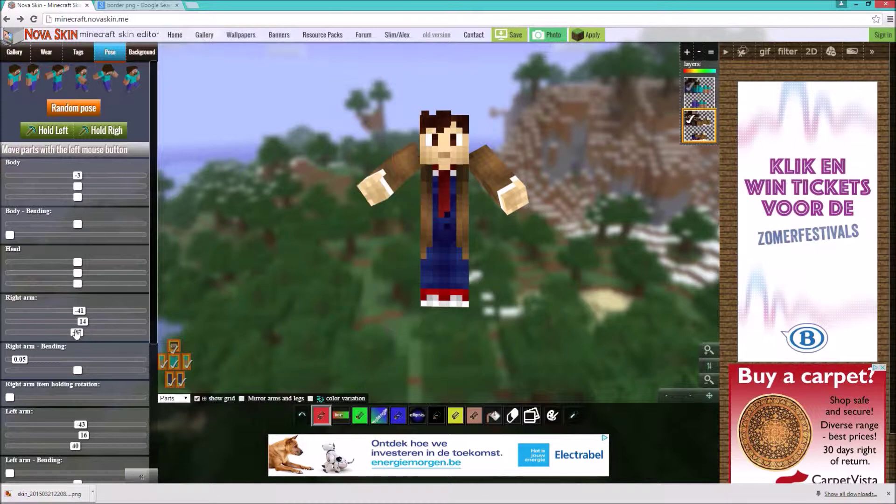
{"action": "left_click_drag", "start_coordinate": [81, 337], "coordinate": [89, 337]}
{"action": "scroll", "coordinate": [101, 337], "scroll_direction": "down", "scroll_amount": 4}
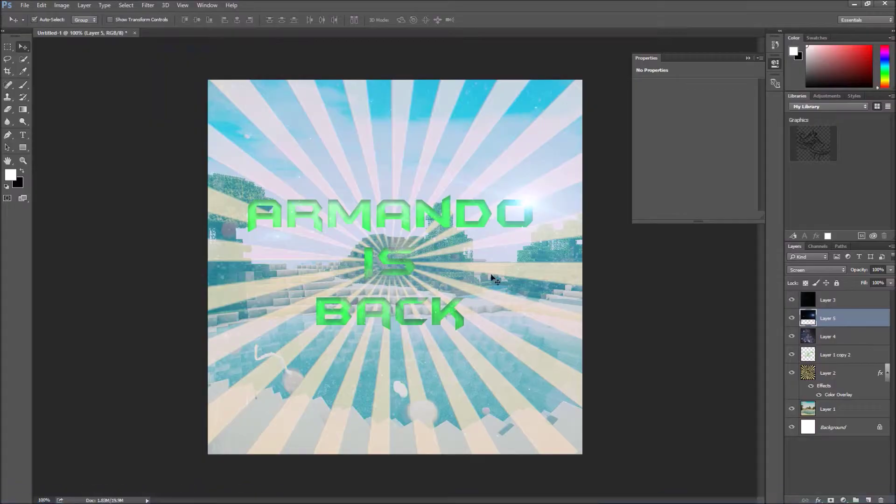
Paste the posed character, delete its black background, and scale it large beneath the title.
{"action": "key", "text": "ctrl+v"}
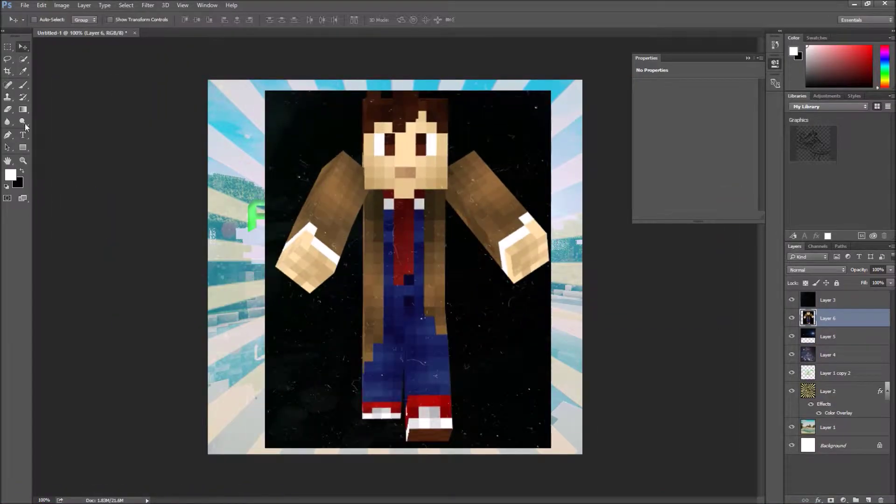
{"action": "key", "text": "Delete"}
{"action": "key", "text": "ctrl+t"}
{"action": "key", "text": "ctrl+bracketleft"}
{"action": "key", "text": "ctrl+bracketleft"}
{"action": "key", "text": "ctrl+bracketleft"}
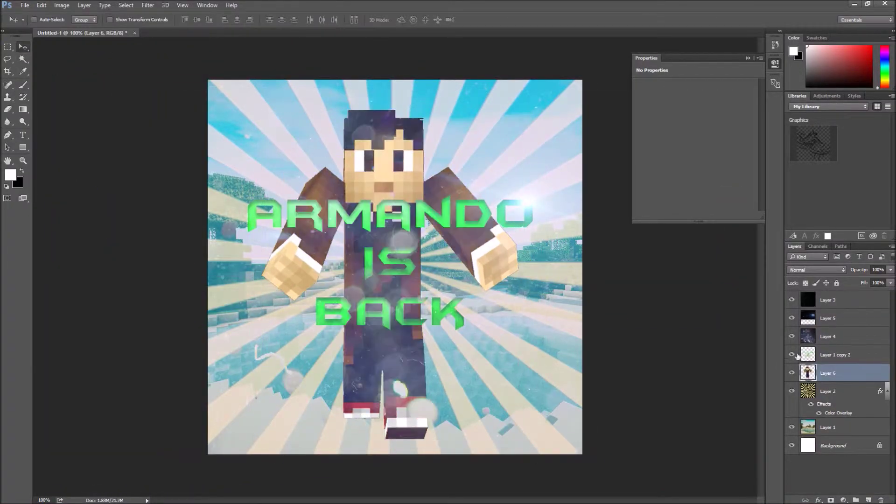
{"action": "left_click_drag", "start_coordinate": [295, 133], "coordinate": [244, 91]}
{"action": "key", "text": "Return"}
{"action": "left_click_drag", "start_coordinate": [322, 406], "coordinate": [325, 420]}
Select the entire canvas and add a new empty layer for the border.
{"action": "key", "text": "shift+l"}
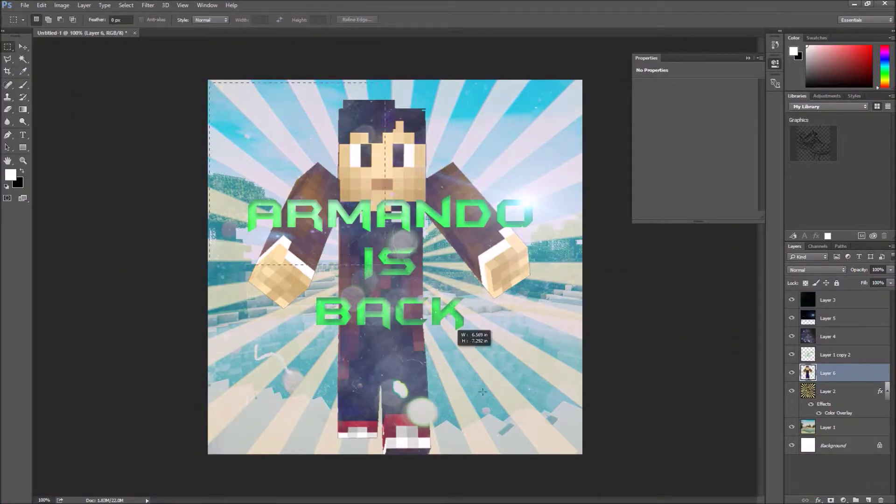
{"action": "left_click", "coordinate": [147, 5]}
{"action": "key", "text": "ctrl+a"}
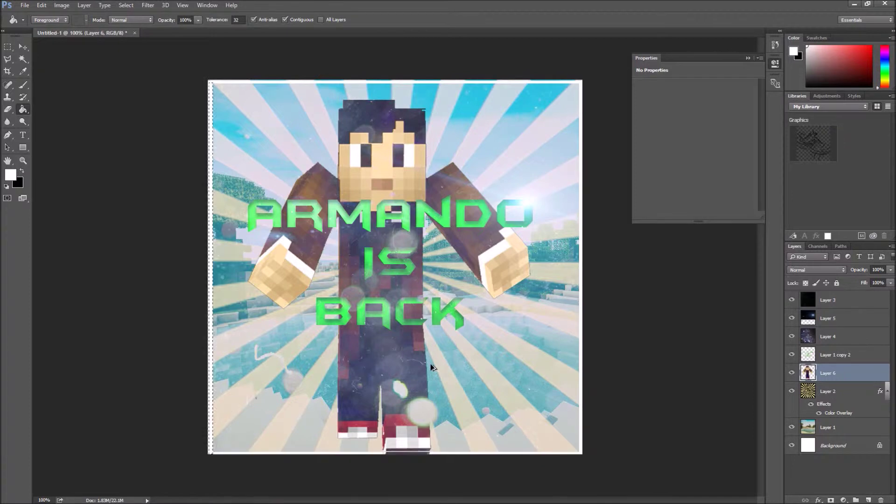
{"action": "key", "text": "ctrl+shift+alt+n"}
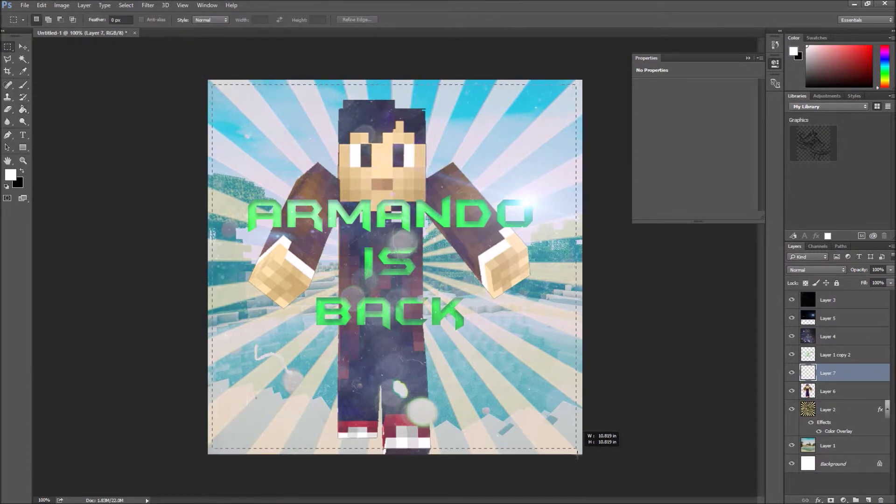
Invert the selection to the edge strip and fill it white as a border.
{"action": "left_click", "coordinate": [127, 5]}
{"action": "left_click", "coordinate": [136, 46]}
{"action": "key", "text": "g"}
{"action": "key", "text": "alt+BackSpace"}
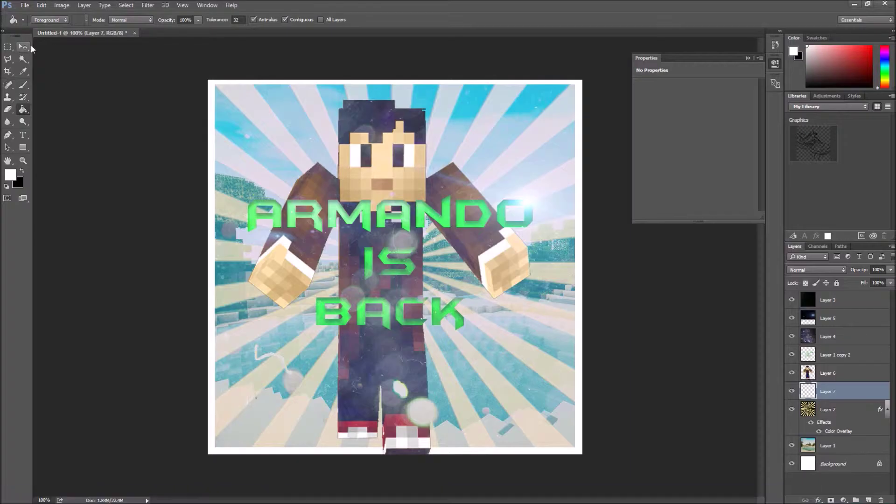
Scale up the ARMANDO IS BACK title text to span nearly the full width.
{"action": "left_click", "coordinate": [835, 354]}
{"action": "key", "text": "ctrl+t"}
{"action": "left_click_drag", "start_coordinate": [542, 349], "coordinate": [565, 362]}
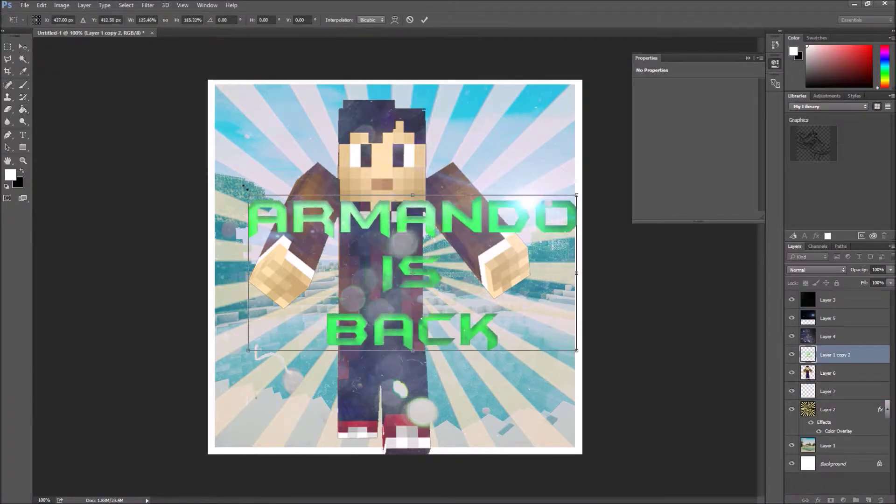
{"action": "key", "text": "Return"}
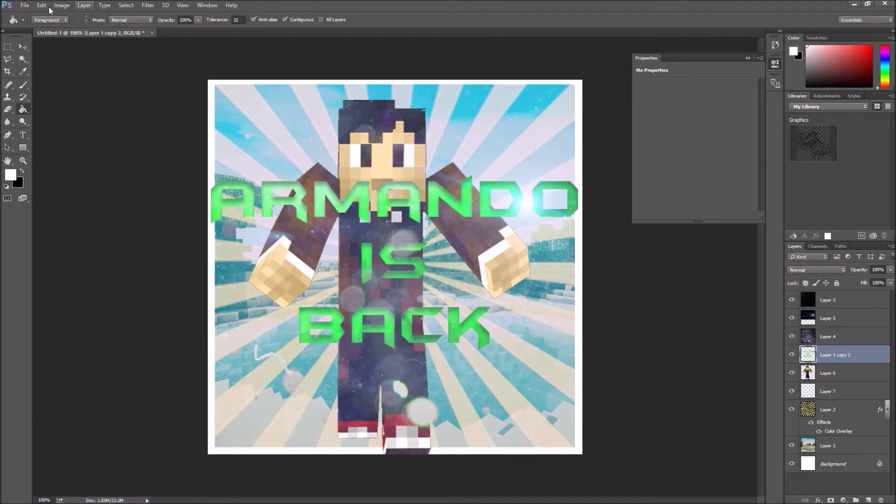
{"action": "key", "text": "ctrl+t"}
Save the poster as JPEG 'Armandoisback' in Downloads.
{"action": "key", "text": "Return"}
{"action": "left_click", "coordinate": [25, 5]}
{"action": "left_click", "coordinate": [49, 102]}
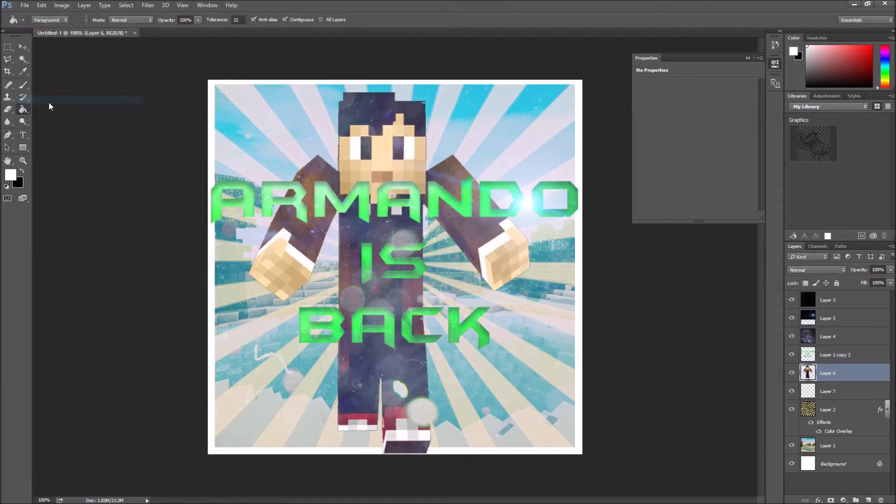
{"action": "type", "text": "Armandoisback.jpg"}
{"action": "left_click", "coordinate": [40, 114]}
{"action": "left_click", "coordinate": [369, 289]}
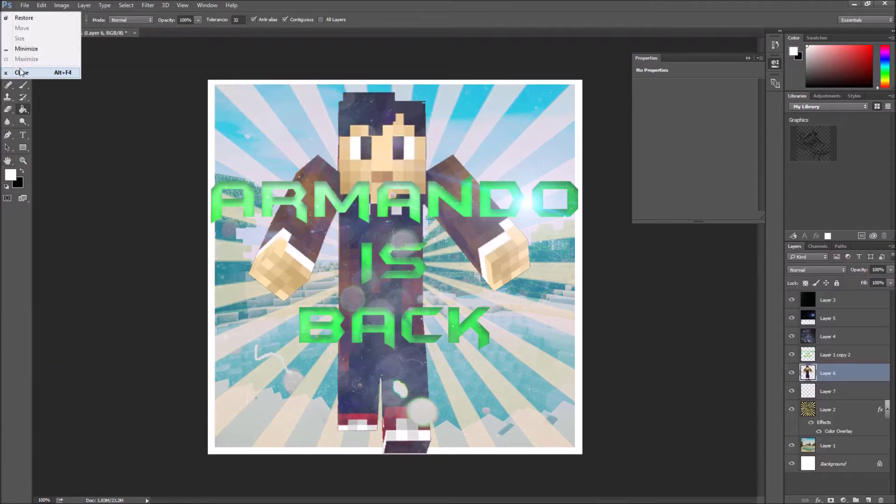